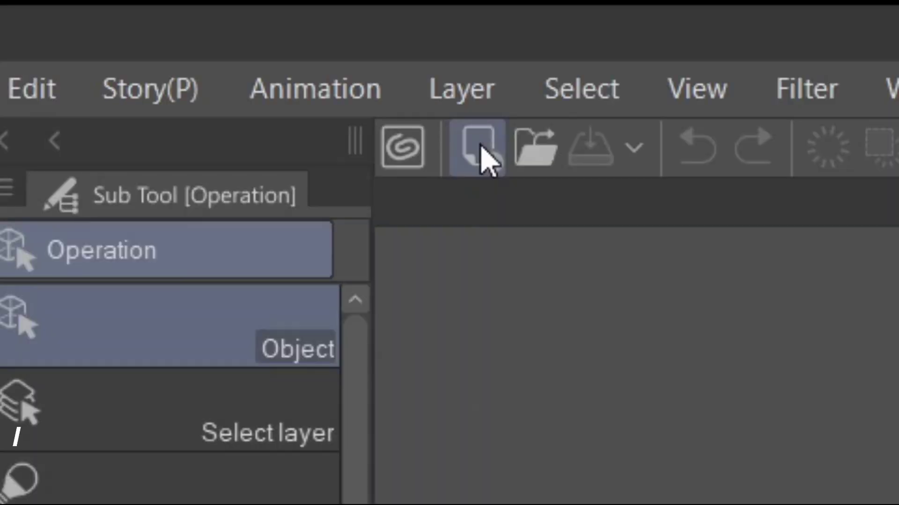
Create a new 1920×1080 animation document.
click(150, 46)
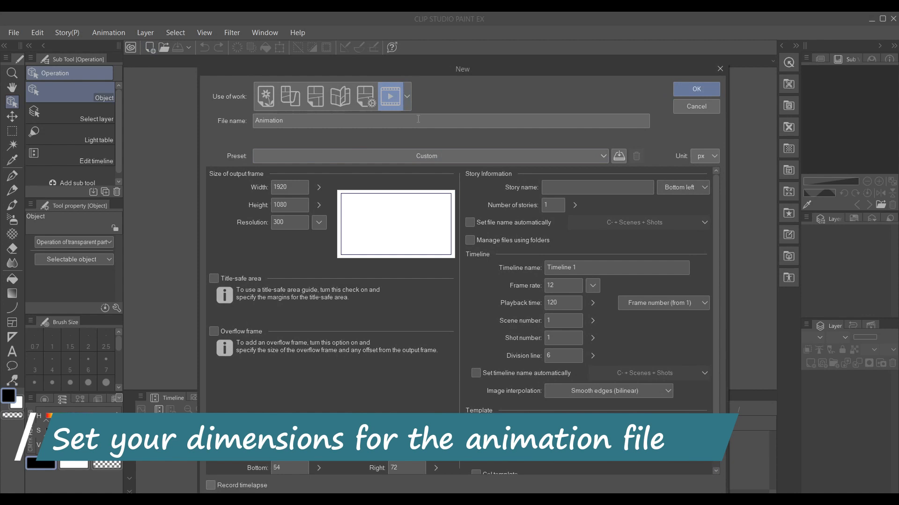
click(709, 87)
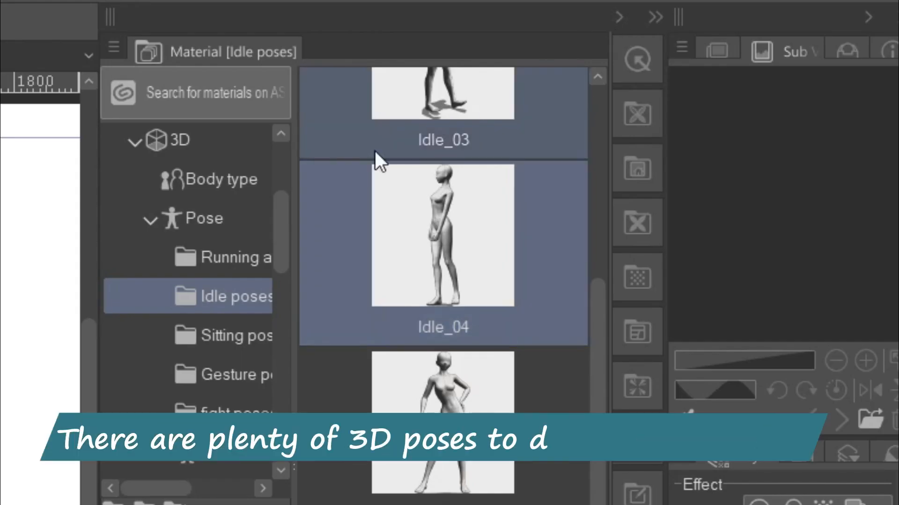
Place the female 3D drawing figure from the Body type materials onto the canvas.
click(209, 215)
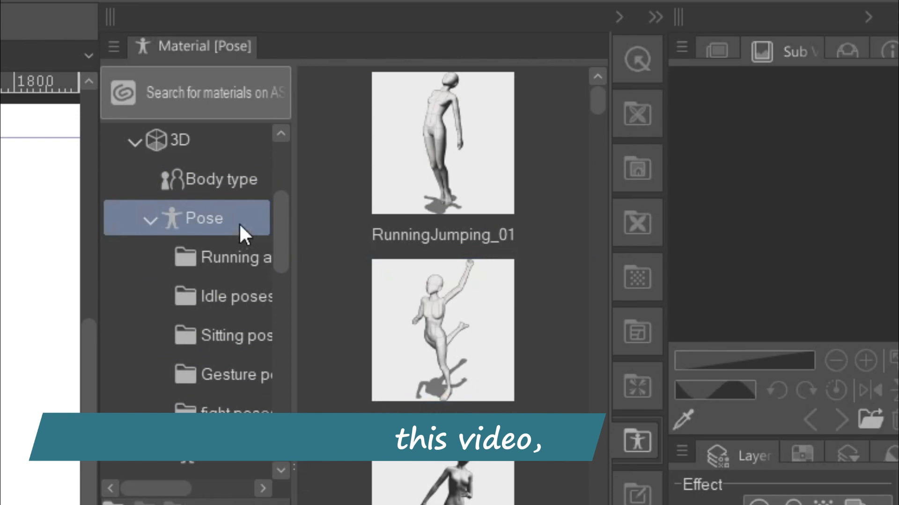
click(232, 179)
click(426, 379)
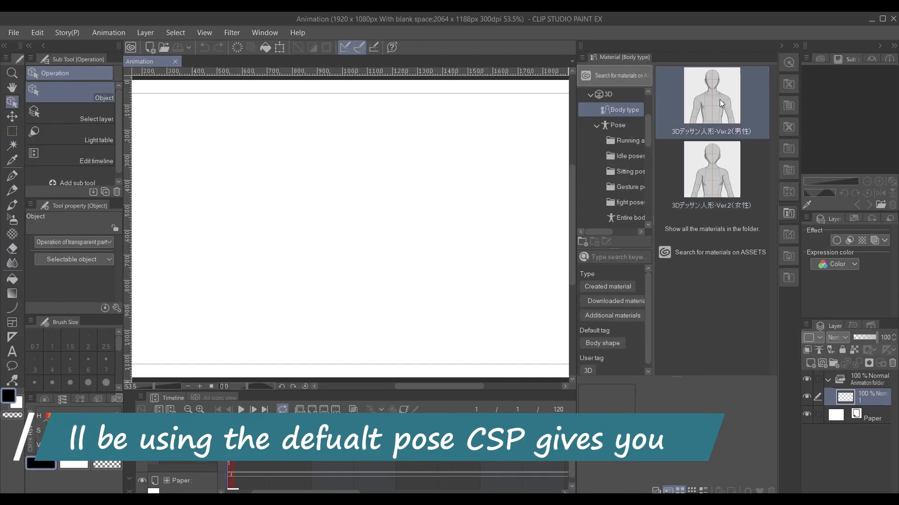
drag(706, 180, 379, 249)
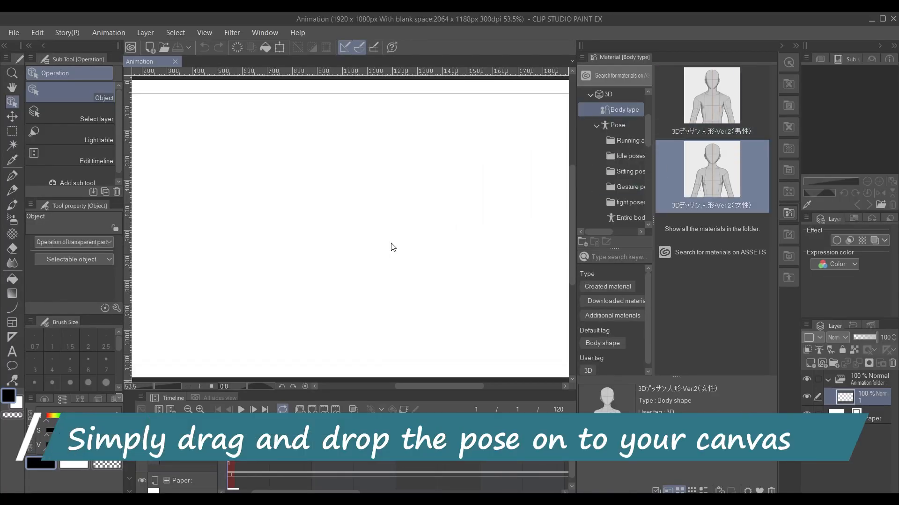
Hide the materials panel and delete the empty raster layer 1.
click(780, 46)
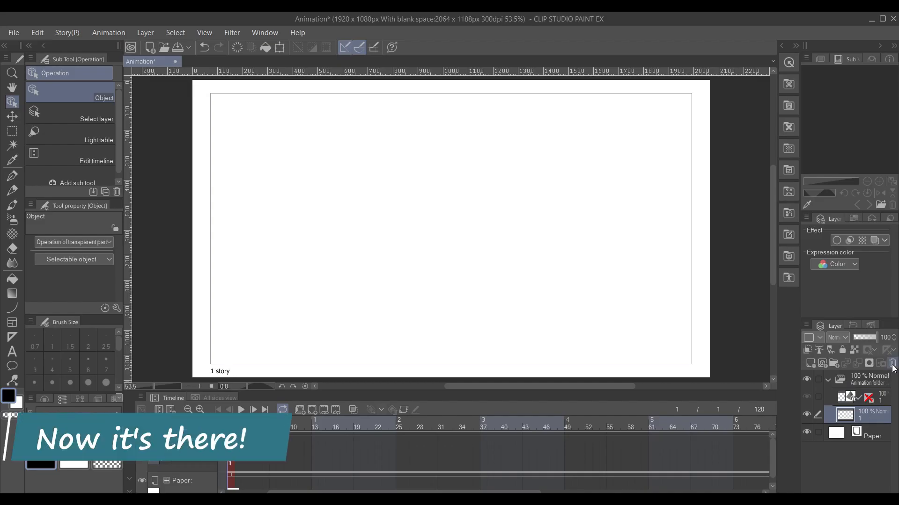
click(892, 363)
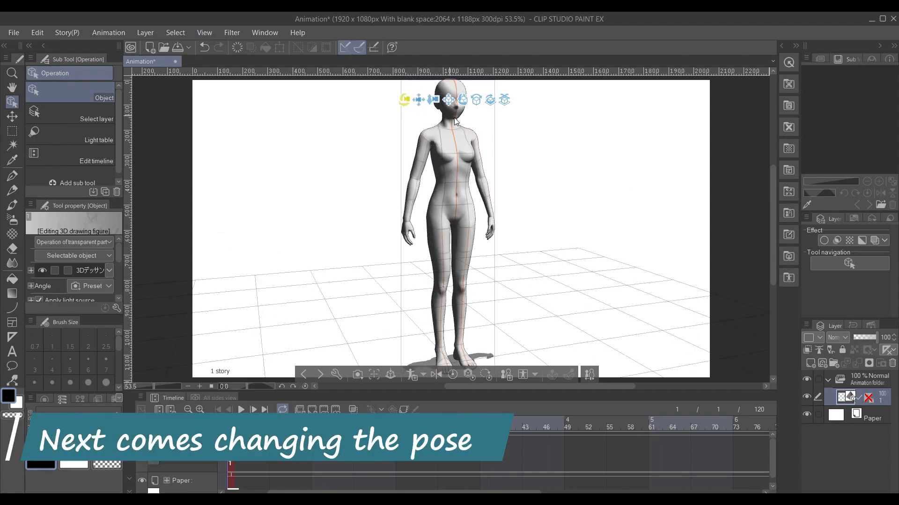
Select the figure and raise one arm straight overhead.
drag(455, 122, 406, 105)
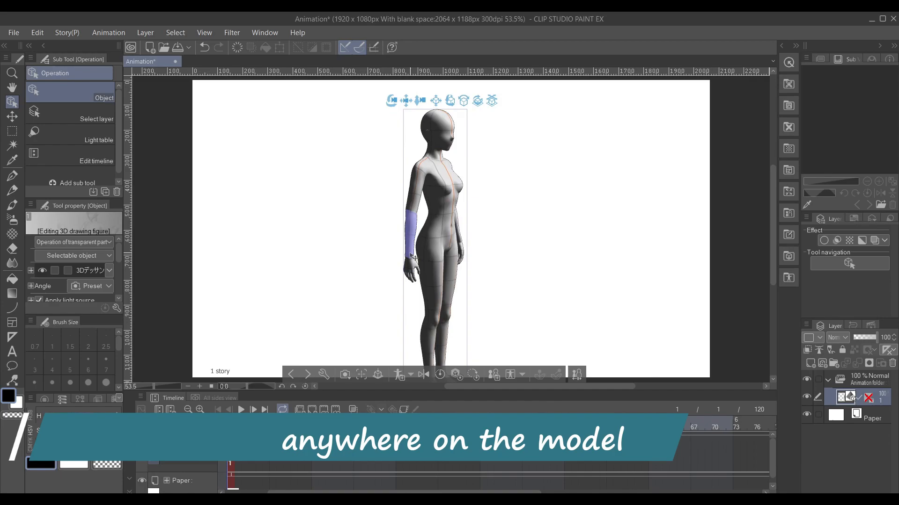
click(415, 269)
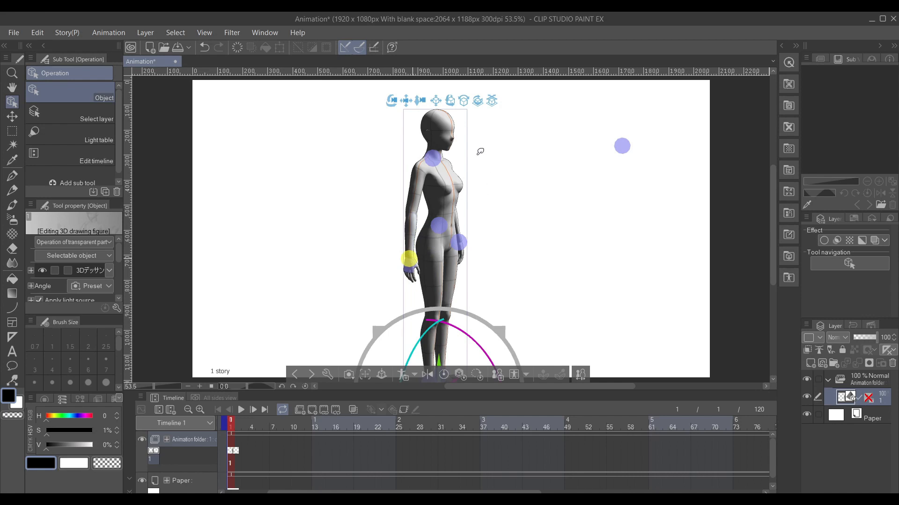
drag(408, 260, 435, 74)
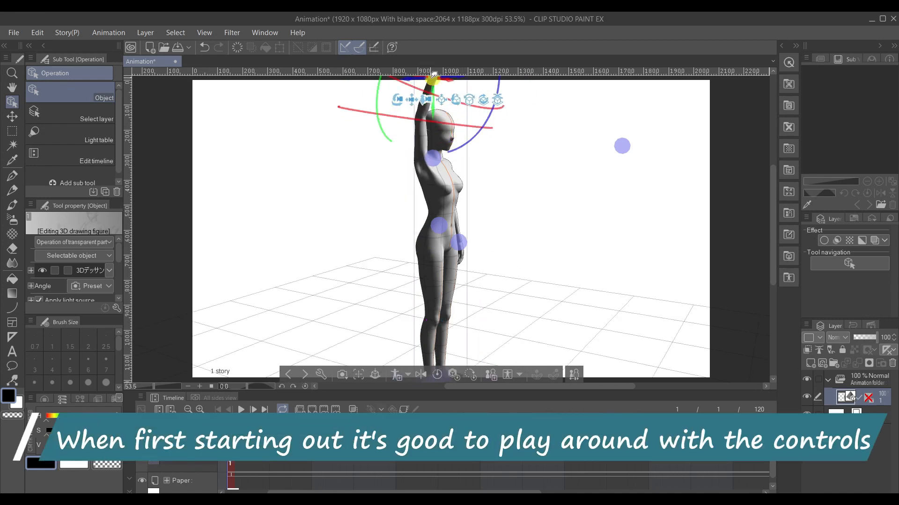
click(422, 140)
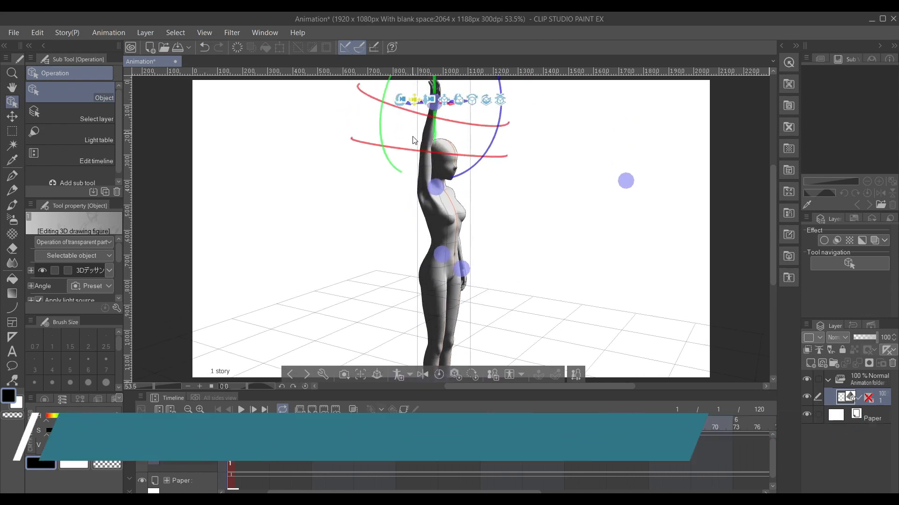
scroll(411, 104, up, 3)
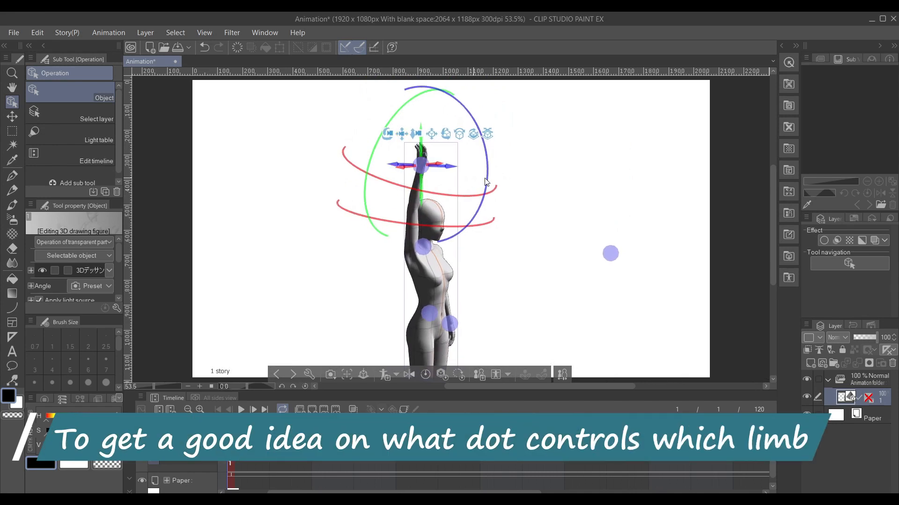
drag(485, 182, 424, 166)
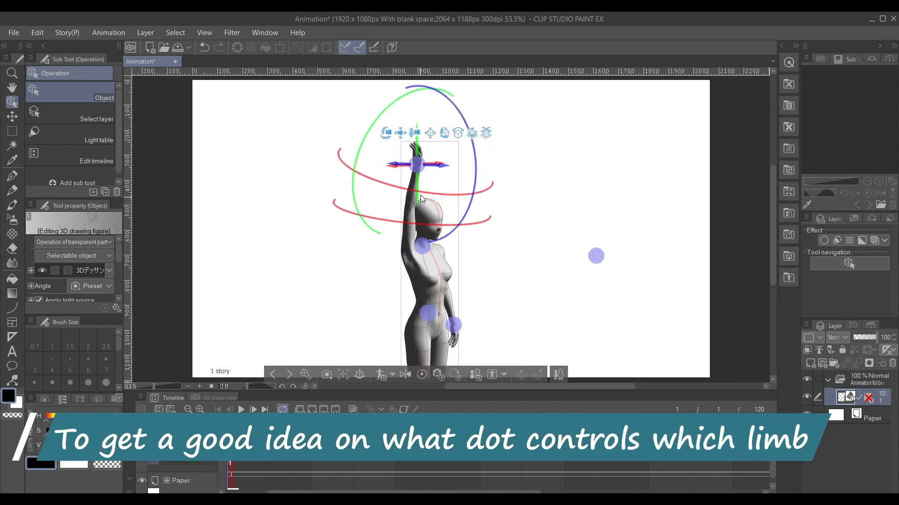
Rotate the raised hand at the wrist to a new orientation and frame the arm.
mouse_move(421, 199)
mouse_down()
mouse_move(498, 177)
mouse_move(403, 156)
mouse_up()
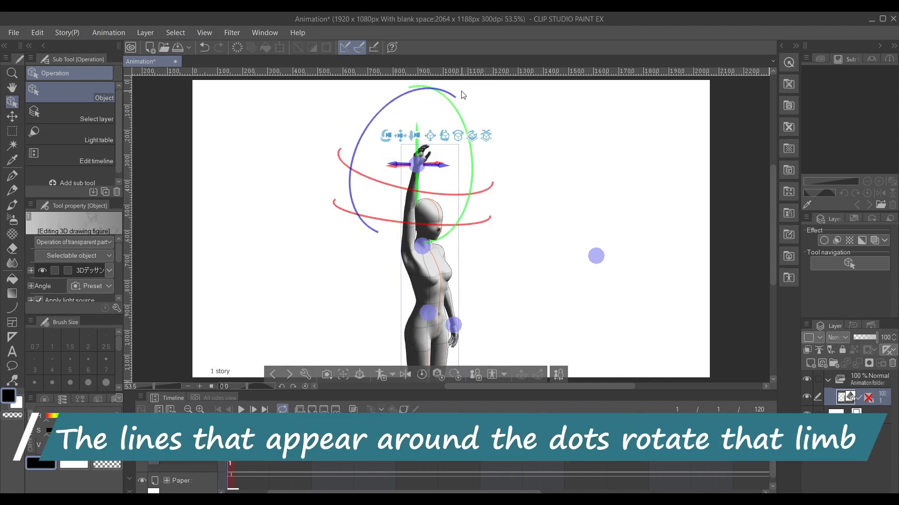
drag(457, 101, 421, 88)
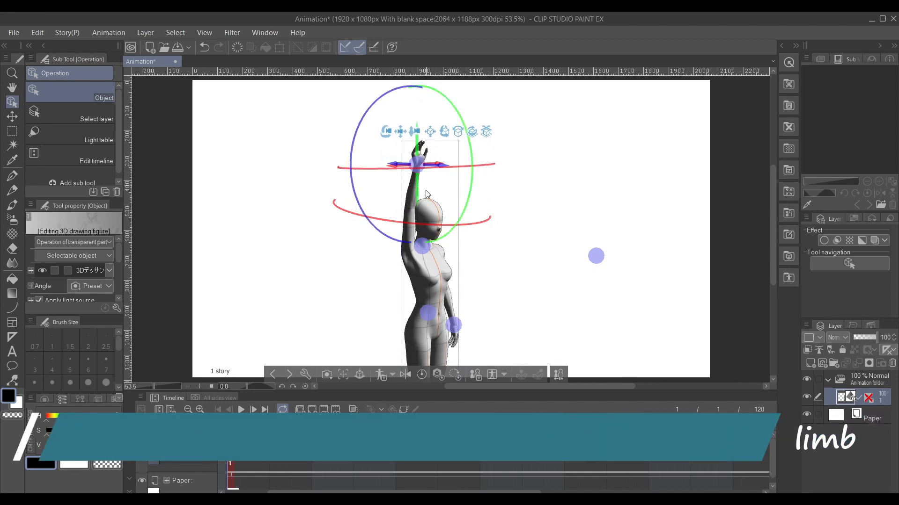
click(426, 232)
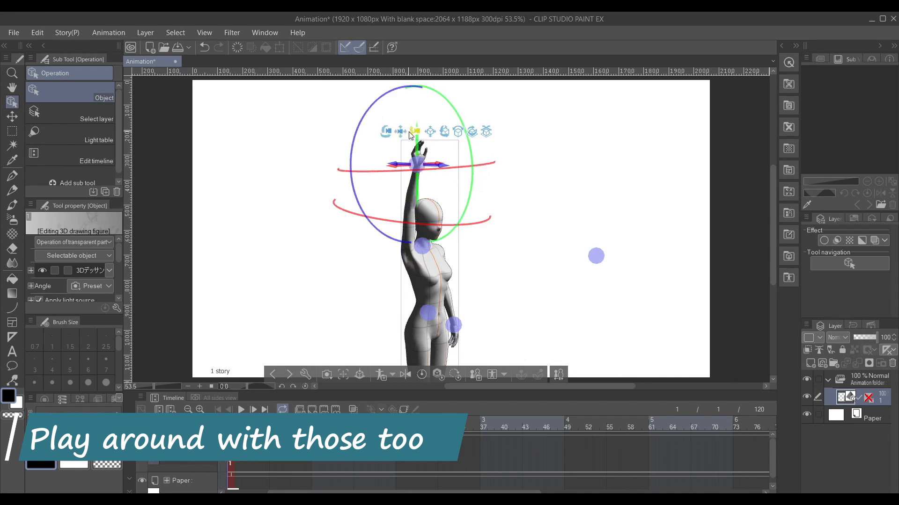
drag(414, 132, 361, 146)
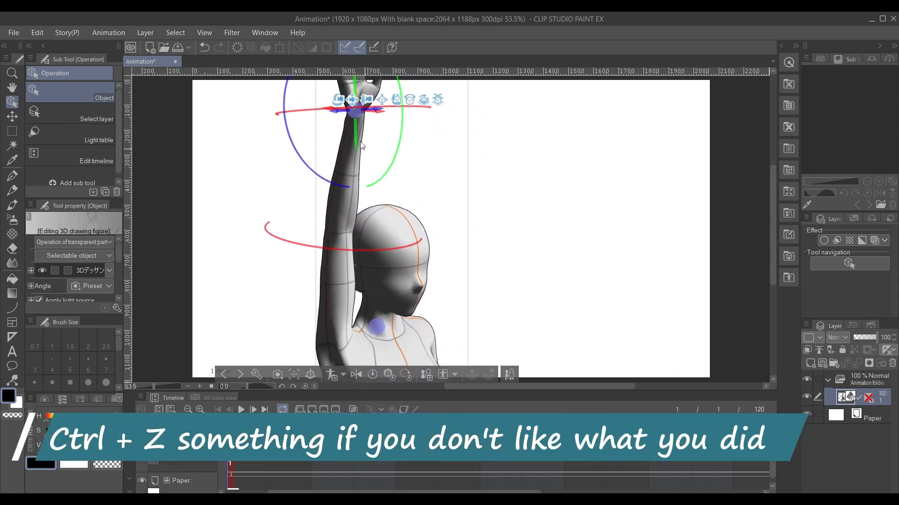
mouse_move(354, 99)
mouse_down()
mouse_move(434, 153)
mouse_move(350, 111)
mouse_move(391, 177)
mouse_up()
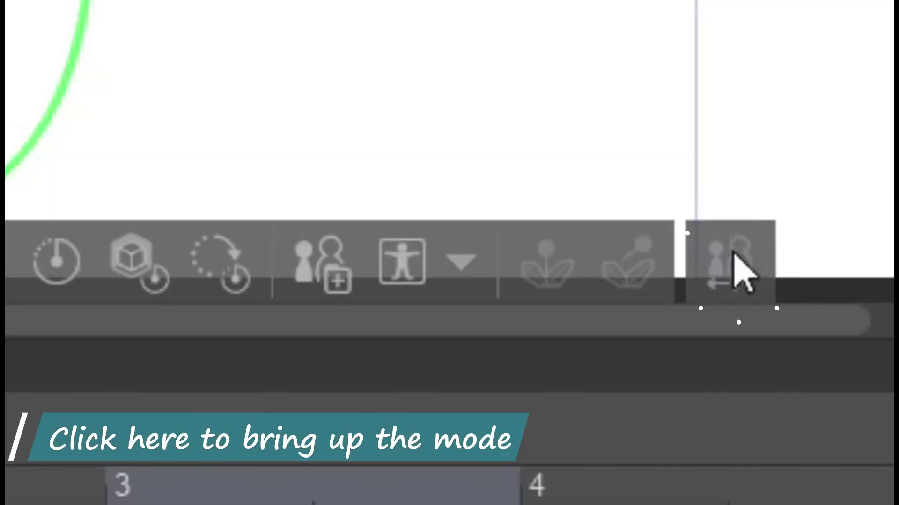
click(732, 256)
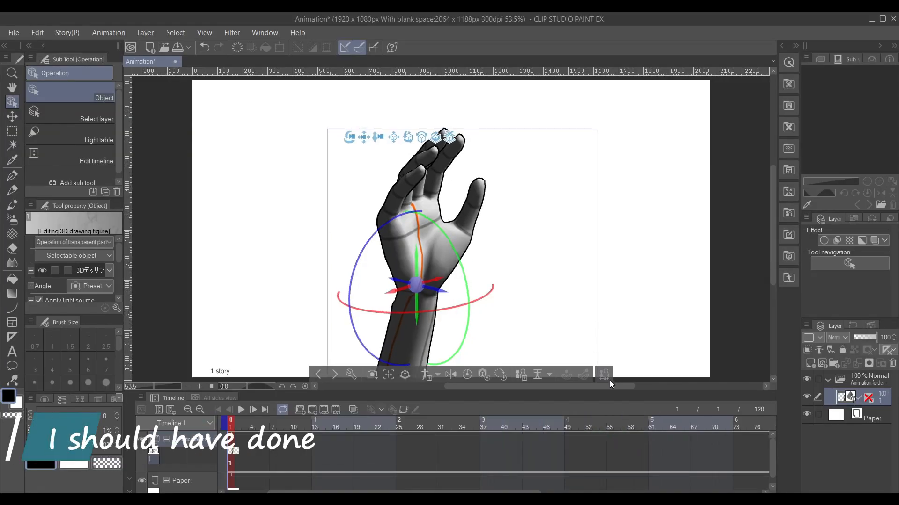
In Body shape, slim the hand, shorten the arms and shorten and slim the legs.
click(603, 374)
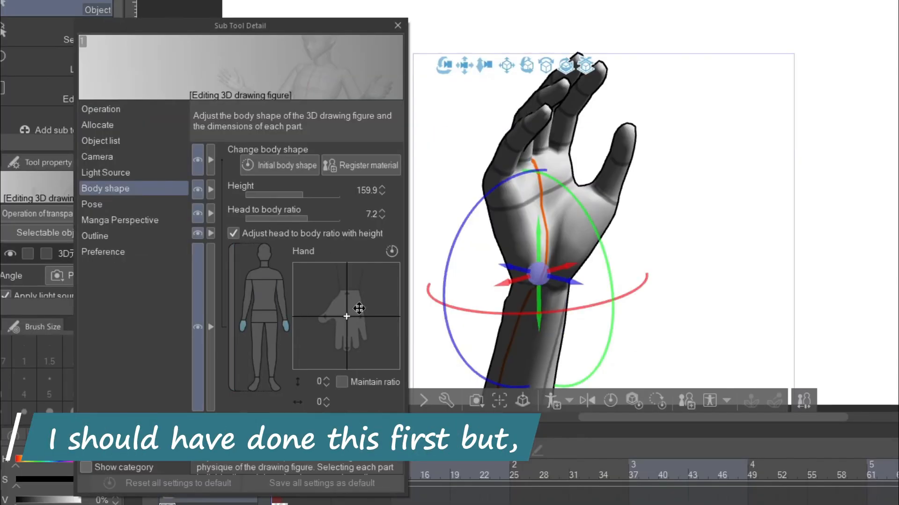
drag(359, 309, 339, 326)
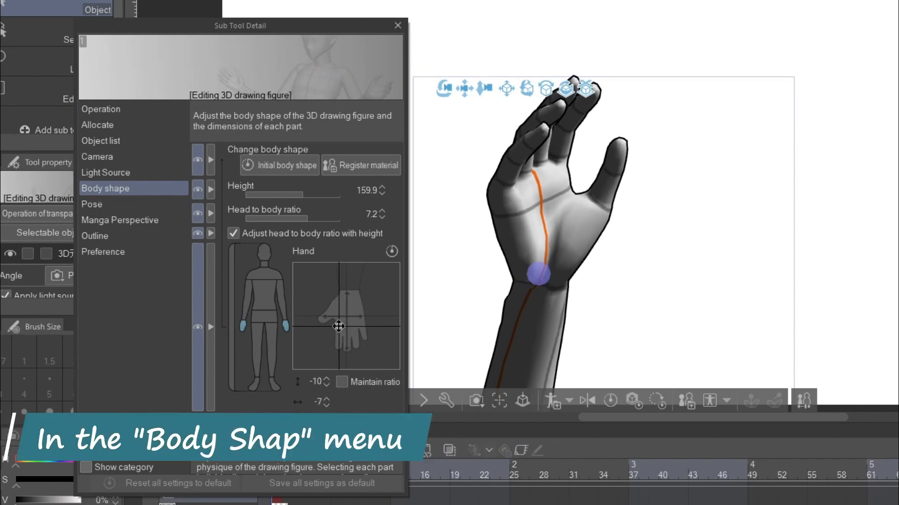
click(285, 309)
drag(346, 316, 347, 330)
click(263, 270)
click(263, 295)
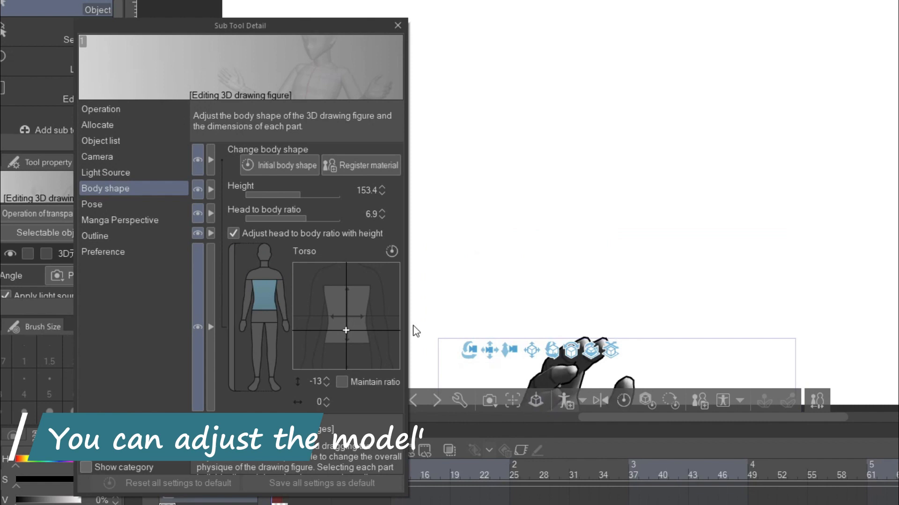
scroll(559, 36, down, 5)
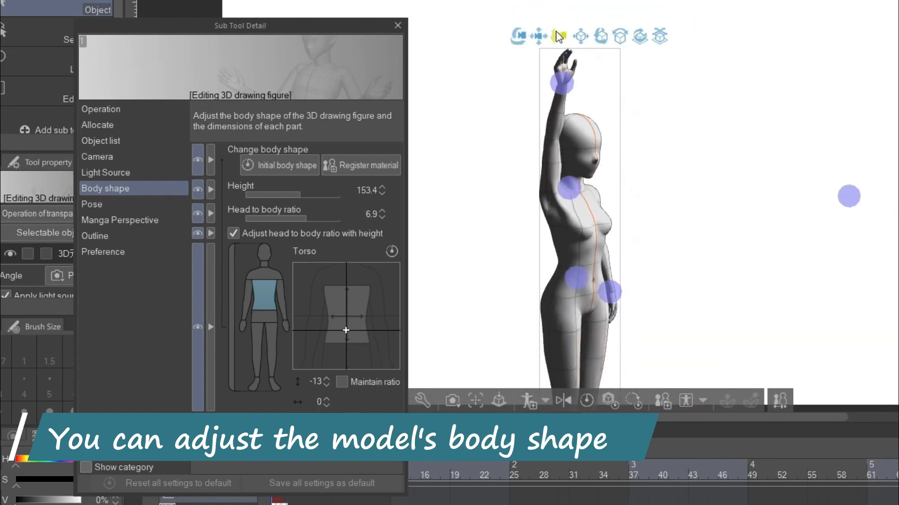
click(264, 351)
drag(346, 316, 338, 336)
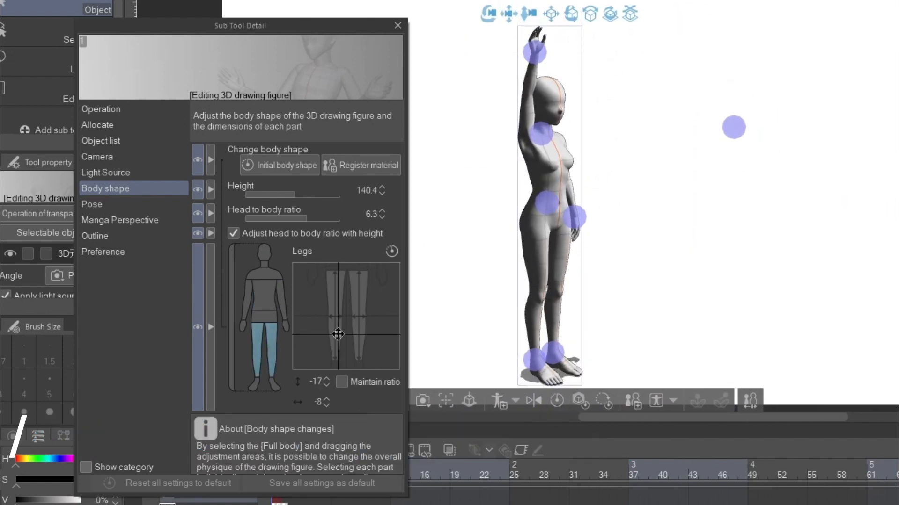
click(264, 295)
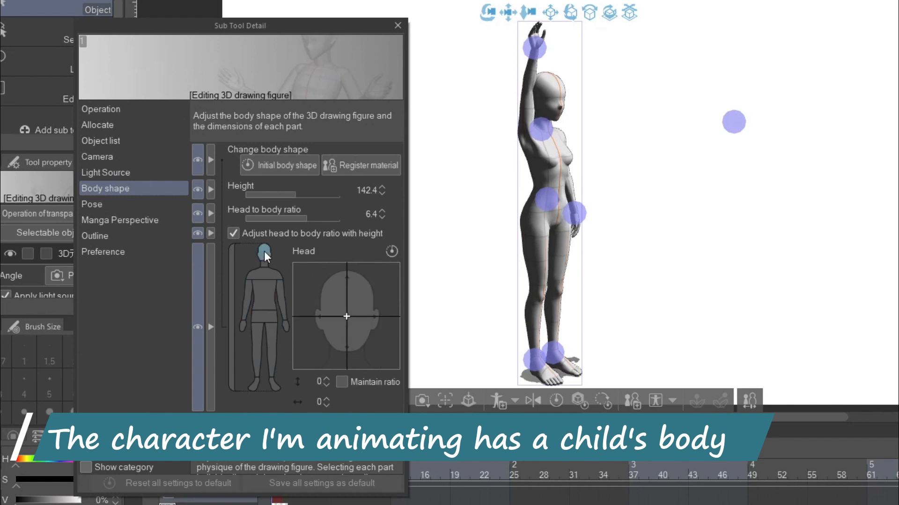
Resize the feet and hands, narrow the shoulders and waist, and shorten the arms further.
click(263, 385)
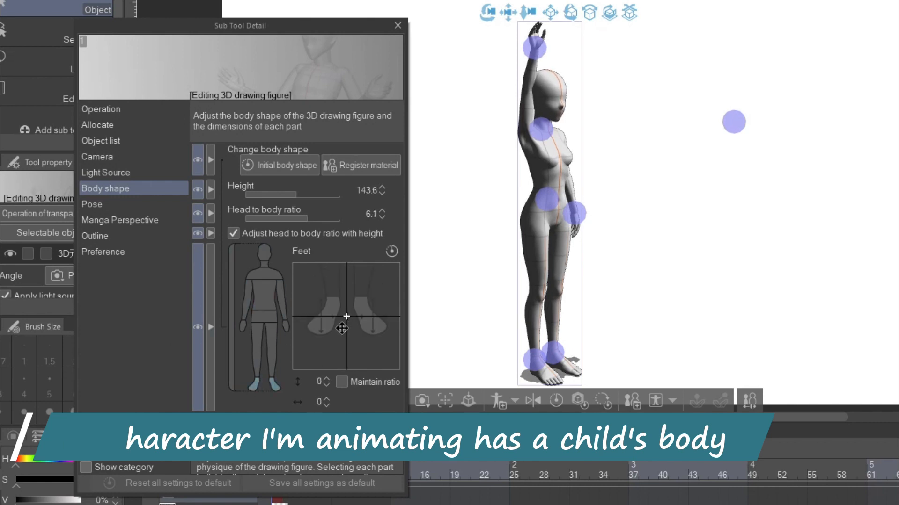
drag(346, 316, 337, 345)
click(263, 274)
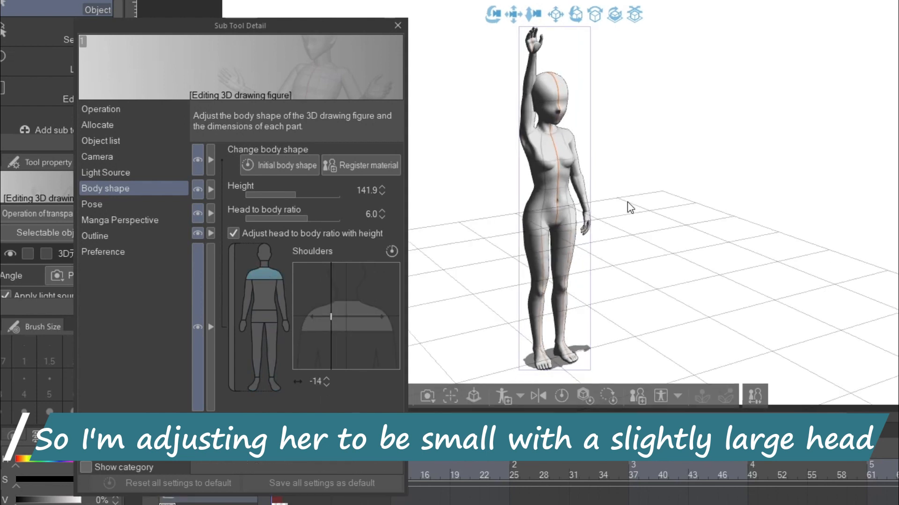
click(241, 325)
mouse_move(338, 312)
mouse_down()
mouse_move(359, 316)
mouse_move(339, 326)
mouse_move(343, 337)
mouse_up()
click(263, 318)
click(264, 295)
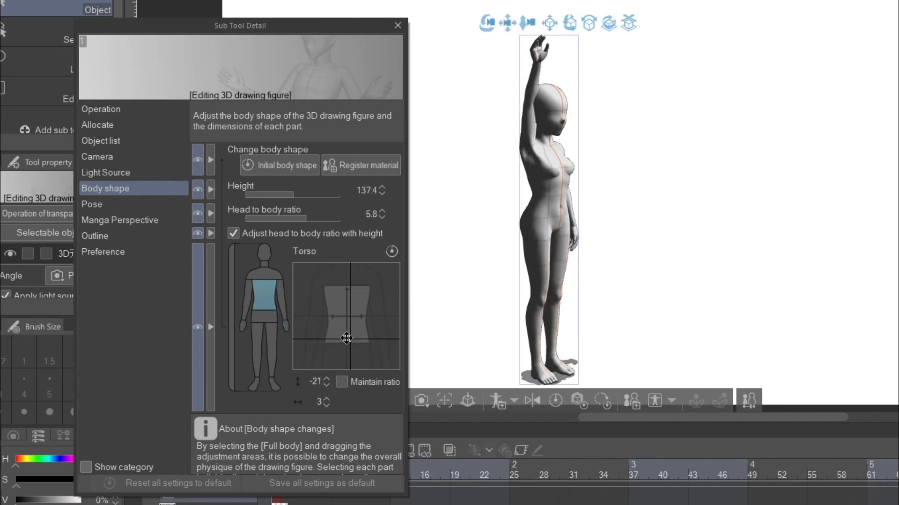
click(242, 298)
drag(347, 320, 351, 337)
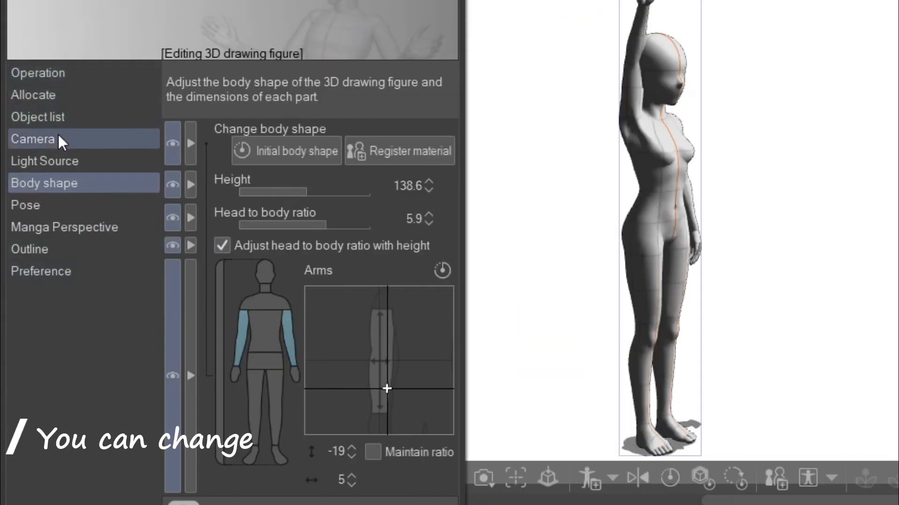
Change the Light Source direction on the light sphere so the figure is lit from below.
click(58, 163)
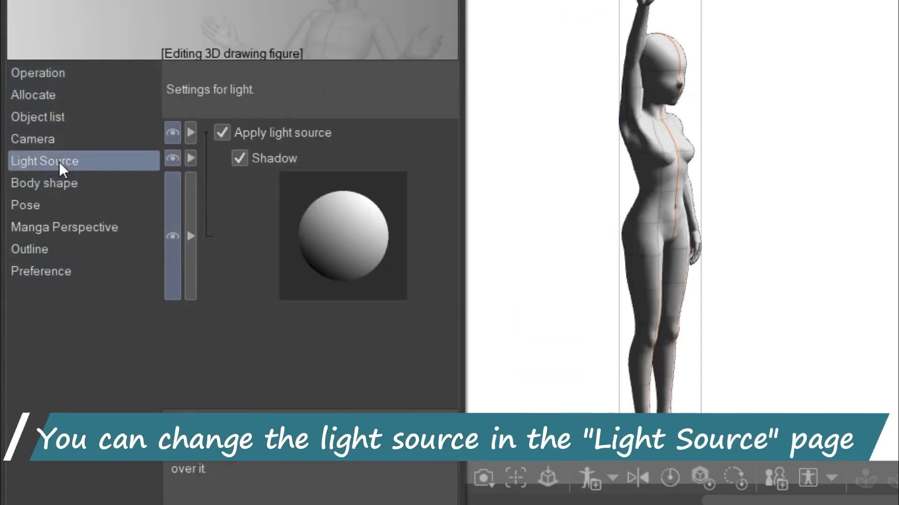
drag(380, 255, 422, 246)
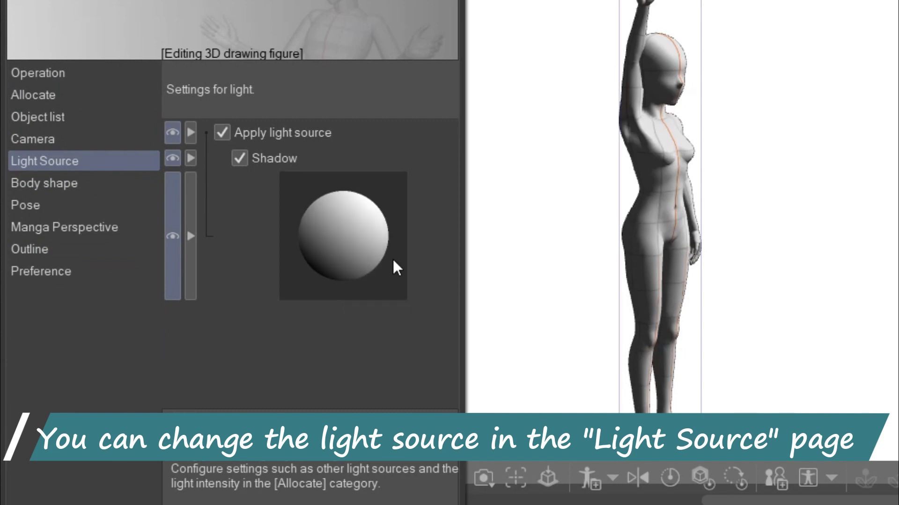
drag(343, 244, 450, 204)
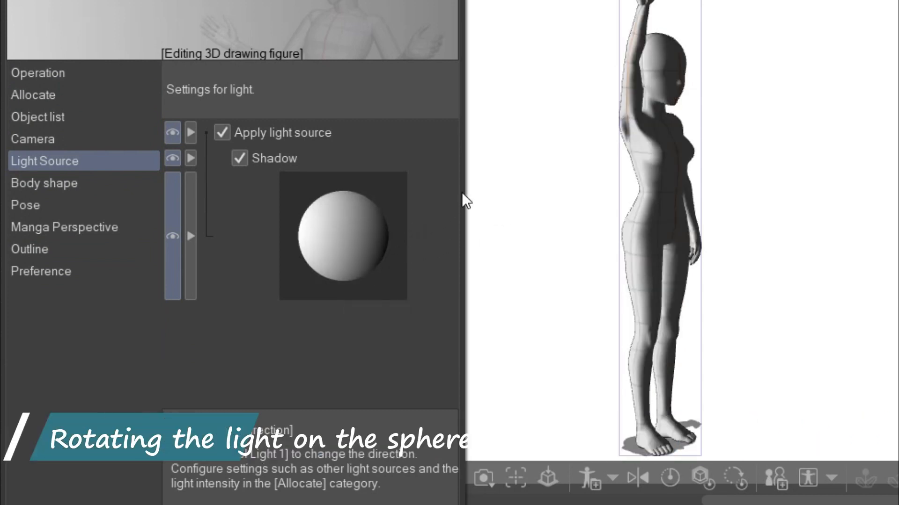
mouse_move(376, 251)
mouse_down()
mouse_move(379, 241)
mouse_move(299, 227)
mouse_up()
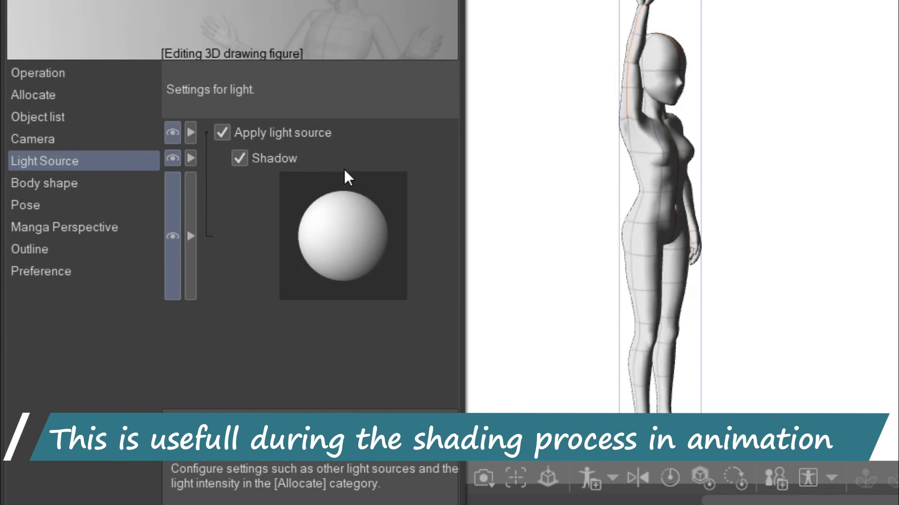
mouse_move(325, 222)
mouse_down()
mouse_move(392, 283)
mouse_move(458, 295)
mouse_up()
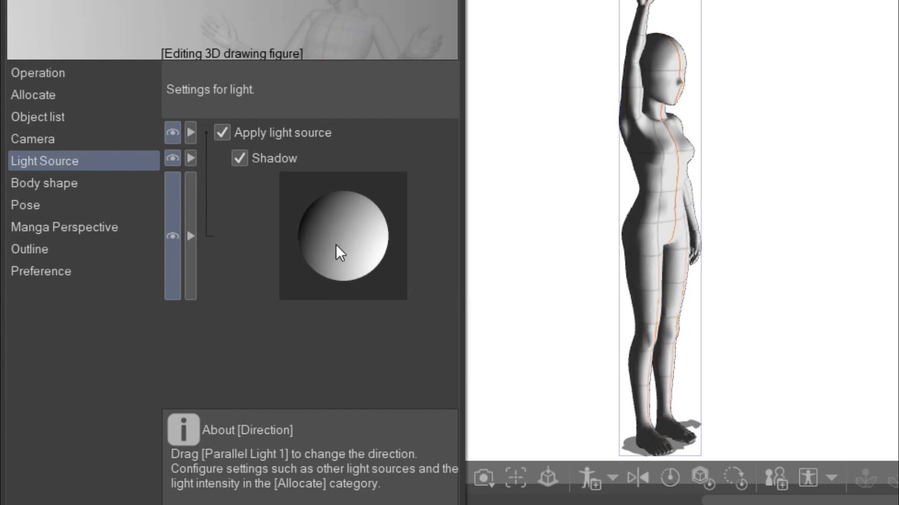
click(82, 187)
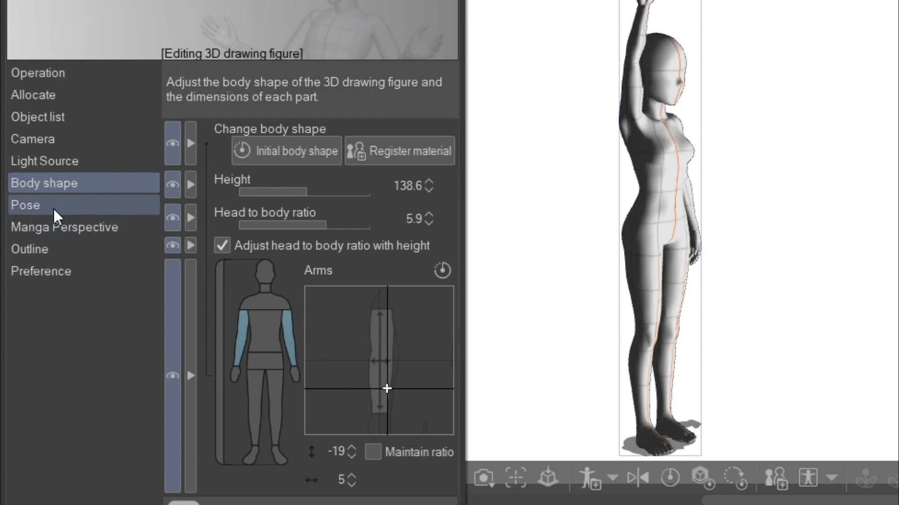
In the Pose category, rotate and tilt the raised hand at the wrist.
click(53, 208)
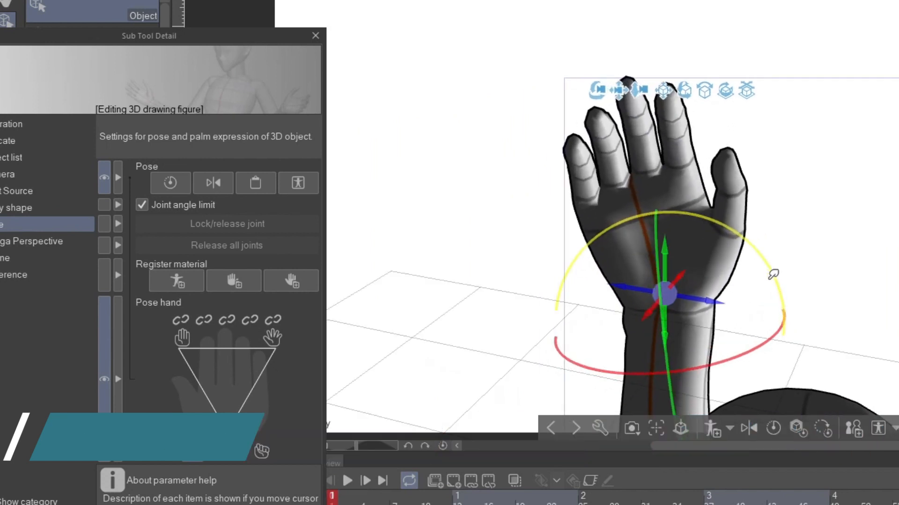
drag(718, 362, 738, 359)
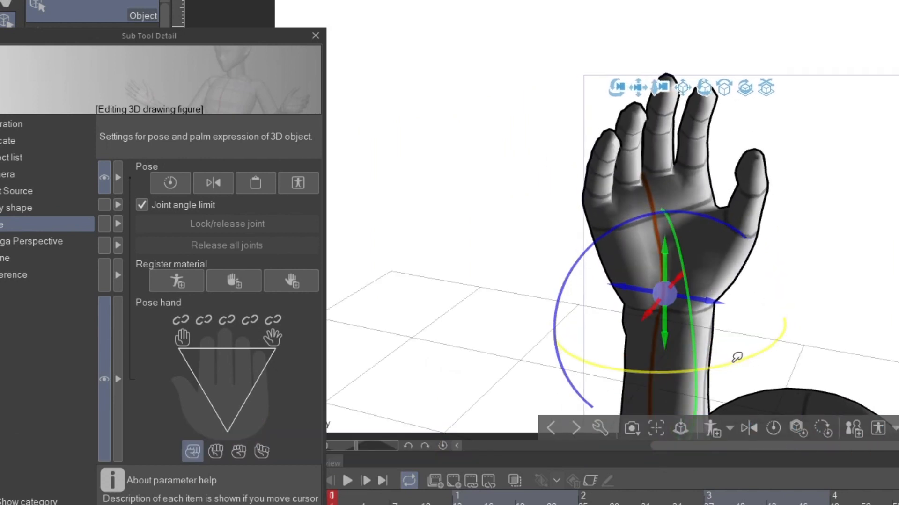
drag(680, 223, 670, 200)
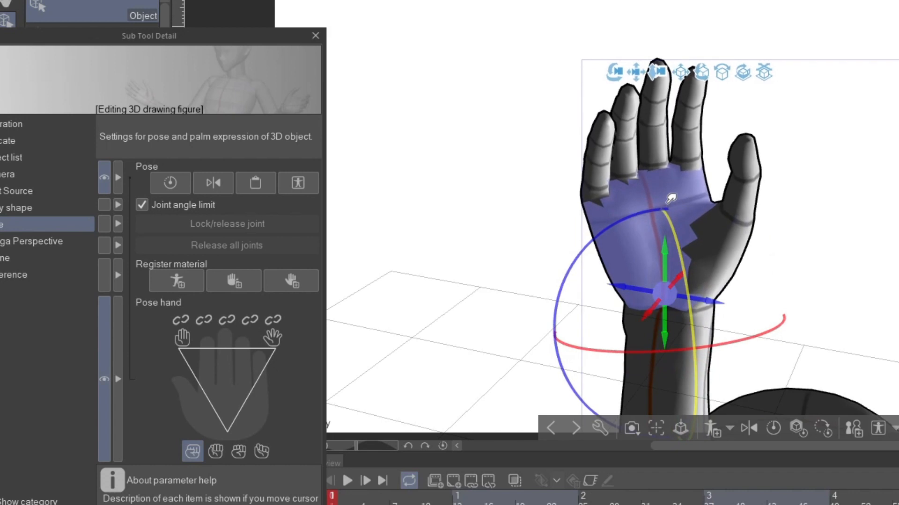
click(653, 88)
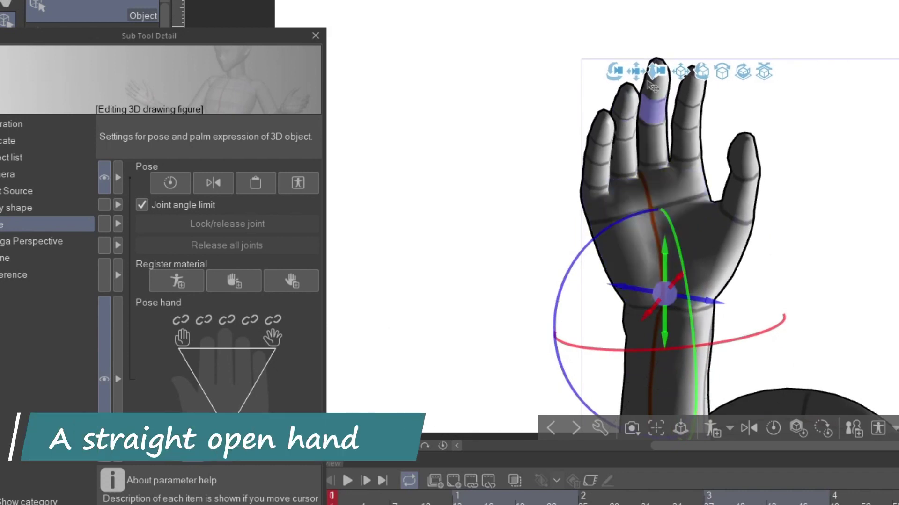
Try fist and open hand poses, settling on an open hand with spread fingers.
click(182, 337)
click(273, 347)
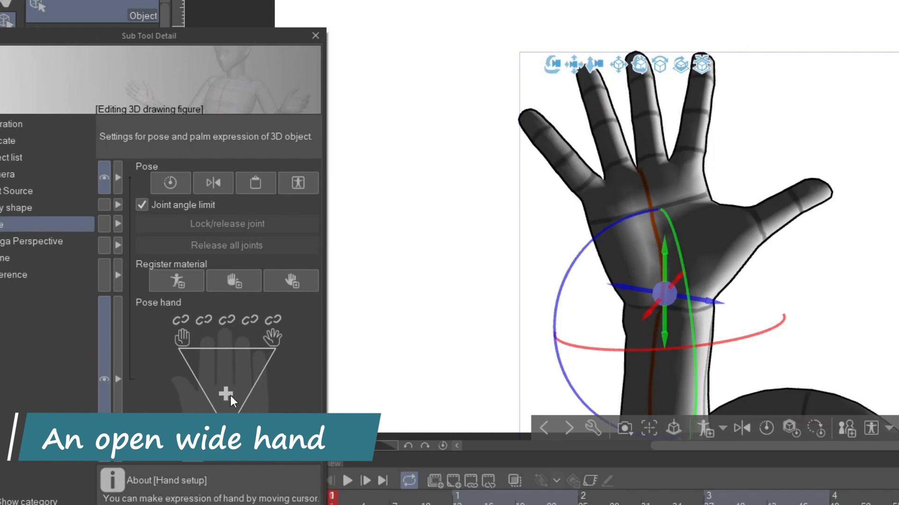
click(236, 393)
click(249, 370)
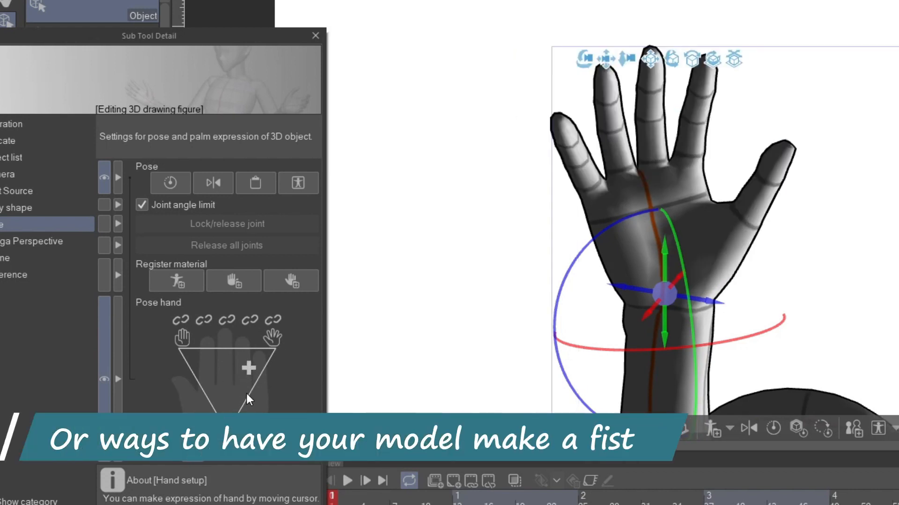
click(246, 397)
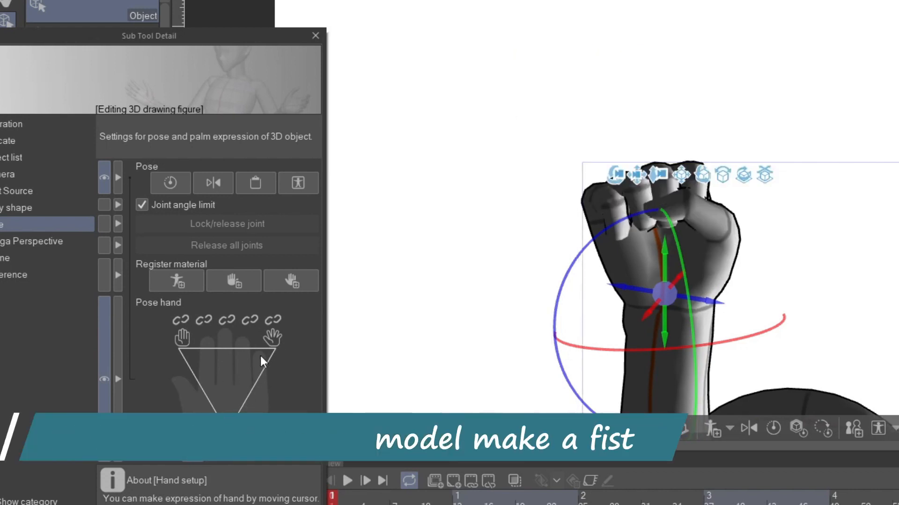
click(275, 345)
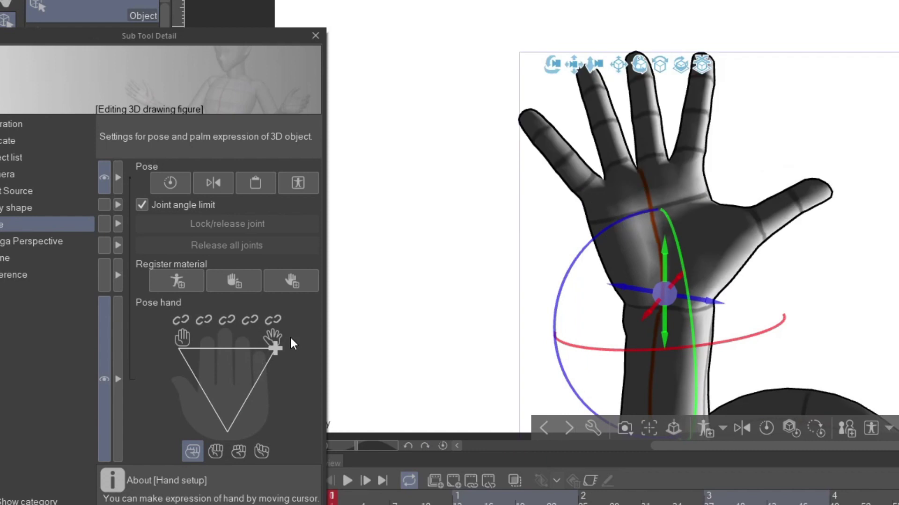
click(237, 344)
click(224, 349)
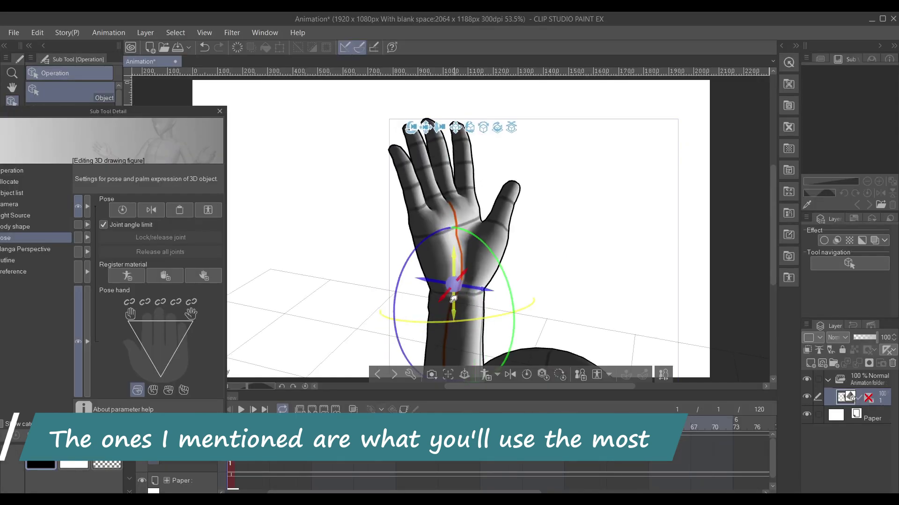
mouse_move(435, 273)
mouse_down()
mouse_move(500, 205)
mouse_move(532, 247)
mouse_move(399, 176)
mouse_up()
Close Sub Tool Detail and add new animation cels on the timeline.
click(221, 114)
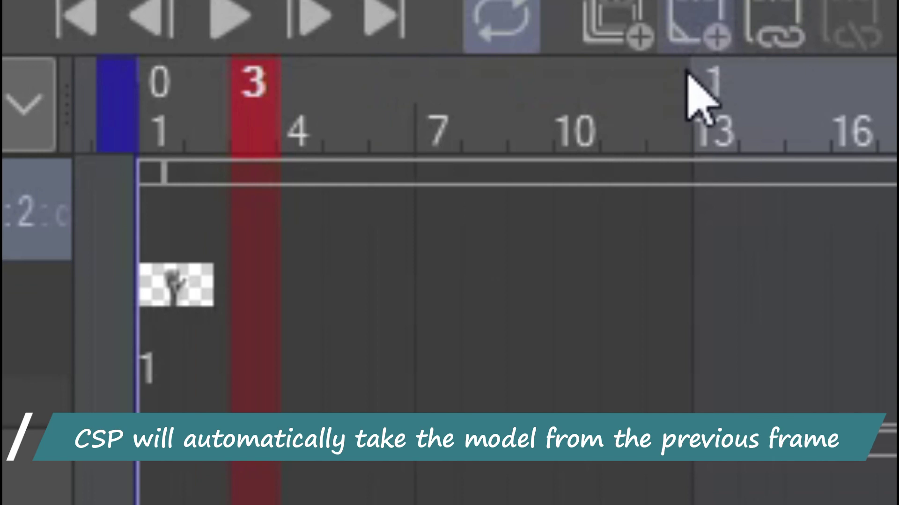
click(503, 106)
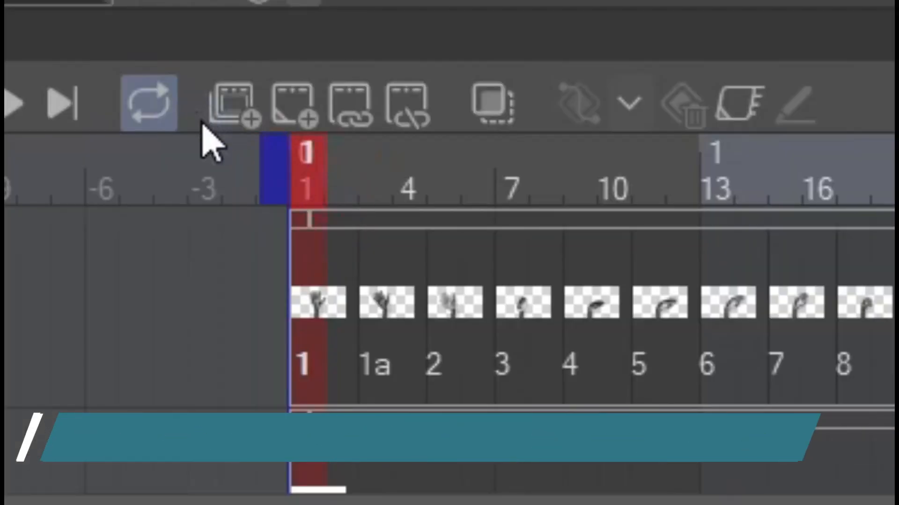
Create a new animation folder with cel 1 for drawing.
click(232, 106)
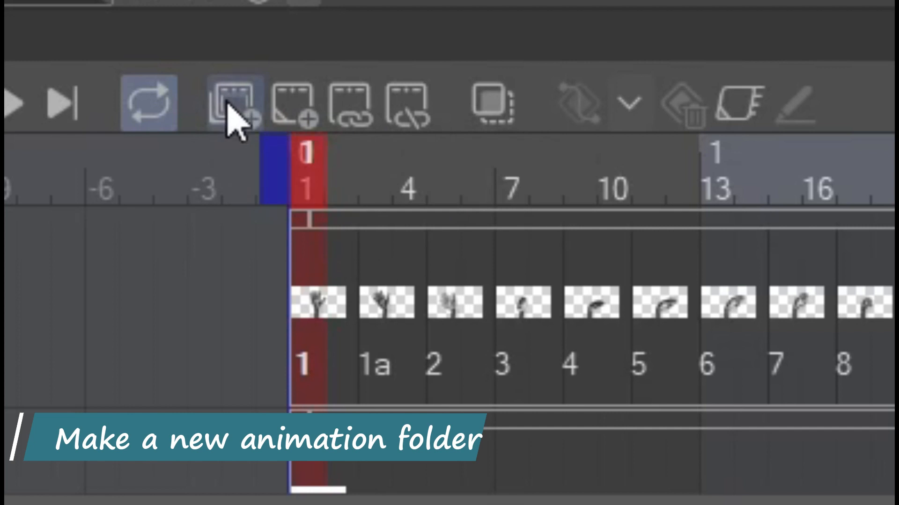
click(293, 105)
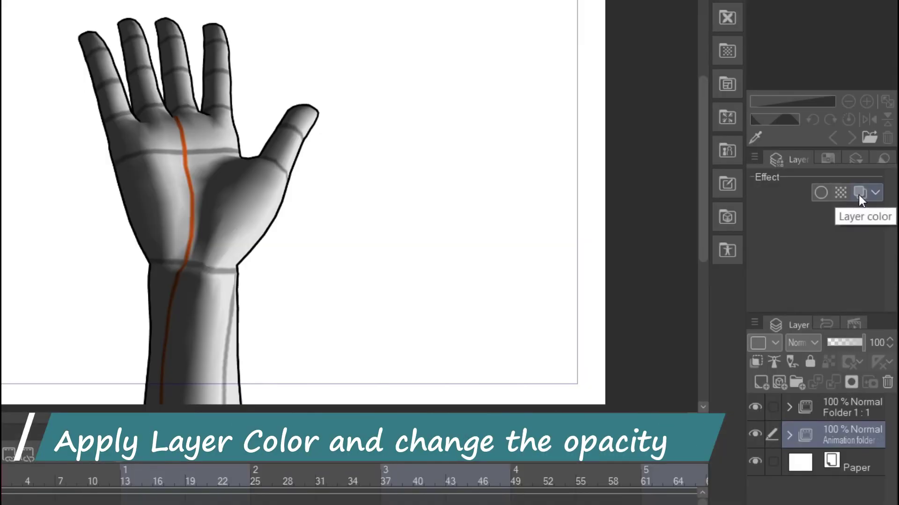
Tint the 3D hand layer blue at 64% opacity and select the folder to trace over it.
click(858, 194)
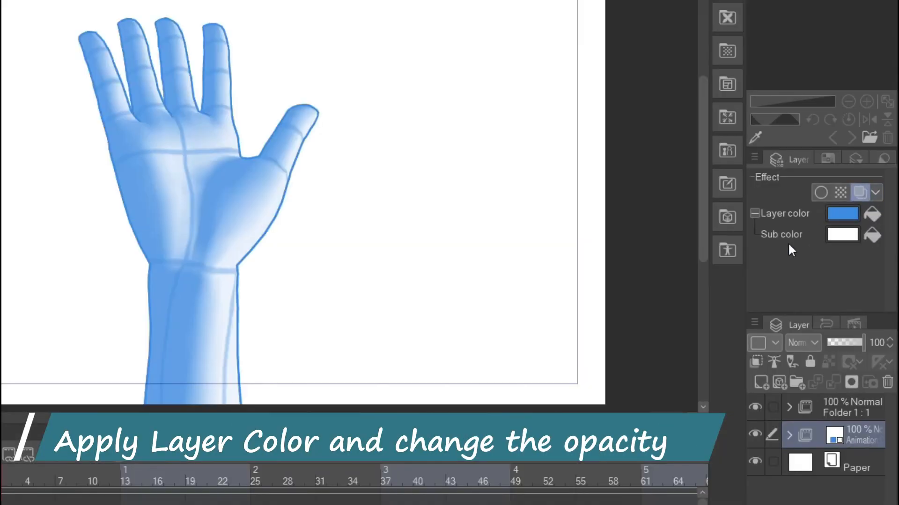
drag(652, 175, 636, 175)
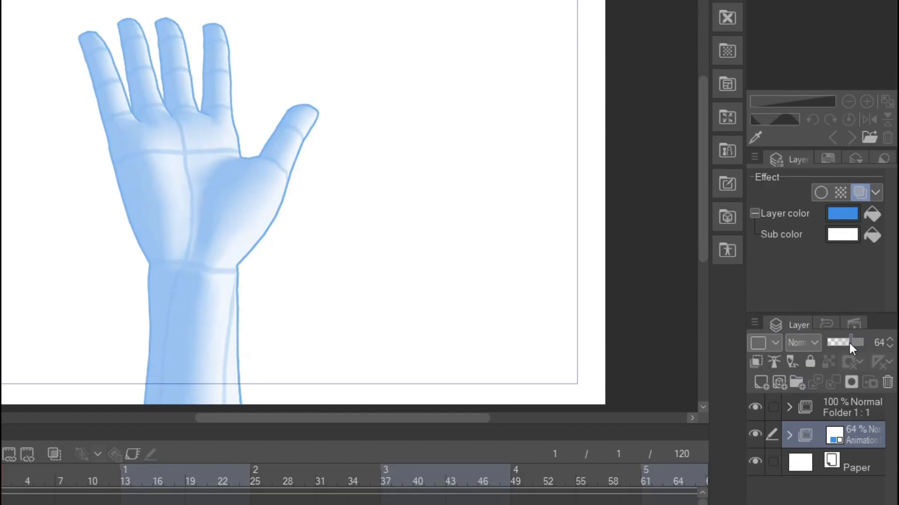
click(850, 408)
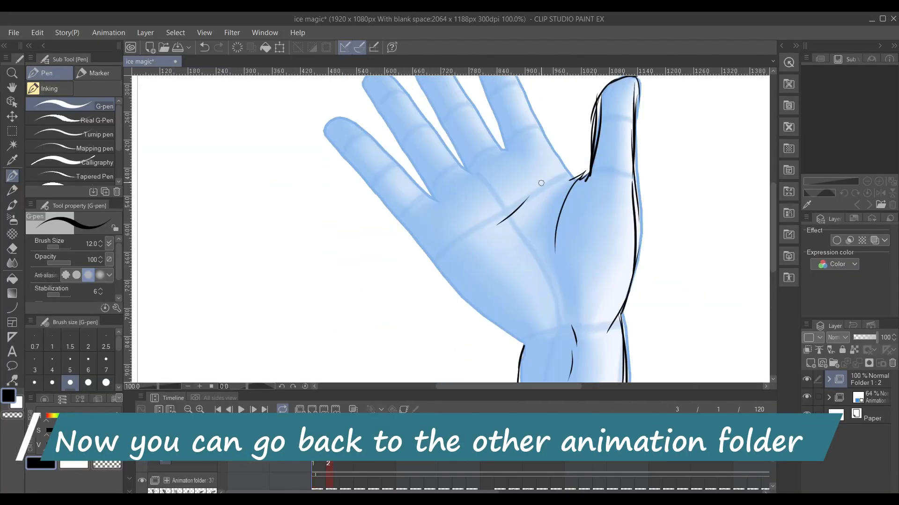